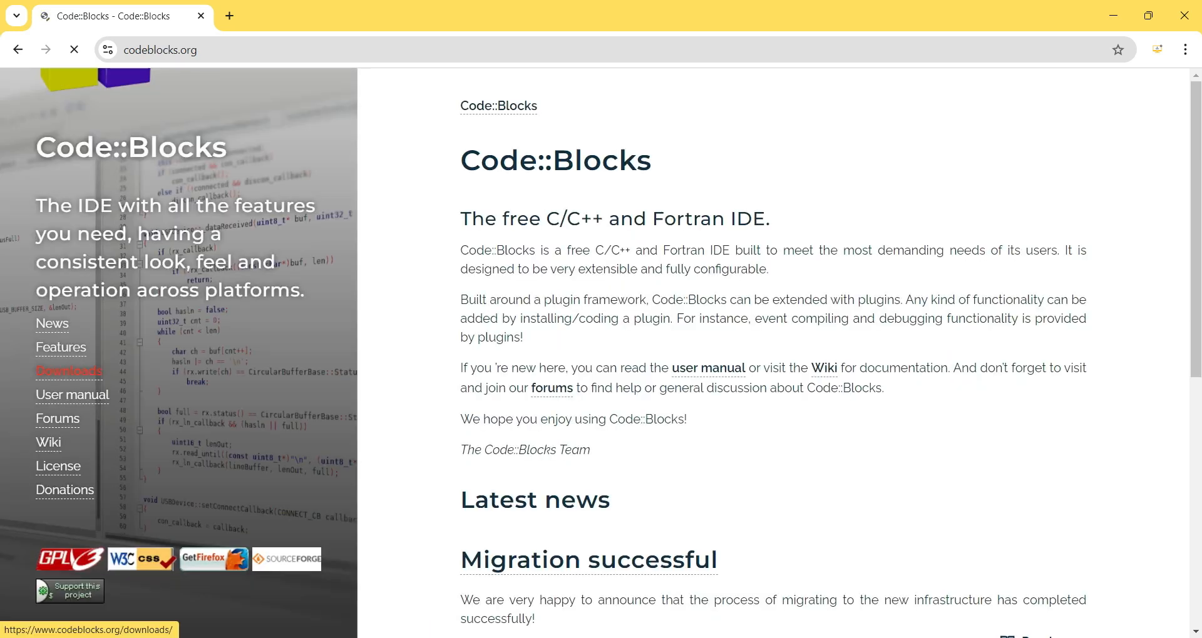
Step: Open the binary release downloads page on the Code::Blocks website
click(69, 371)
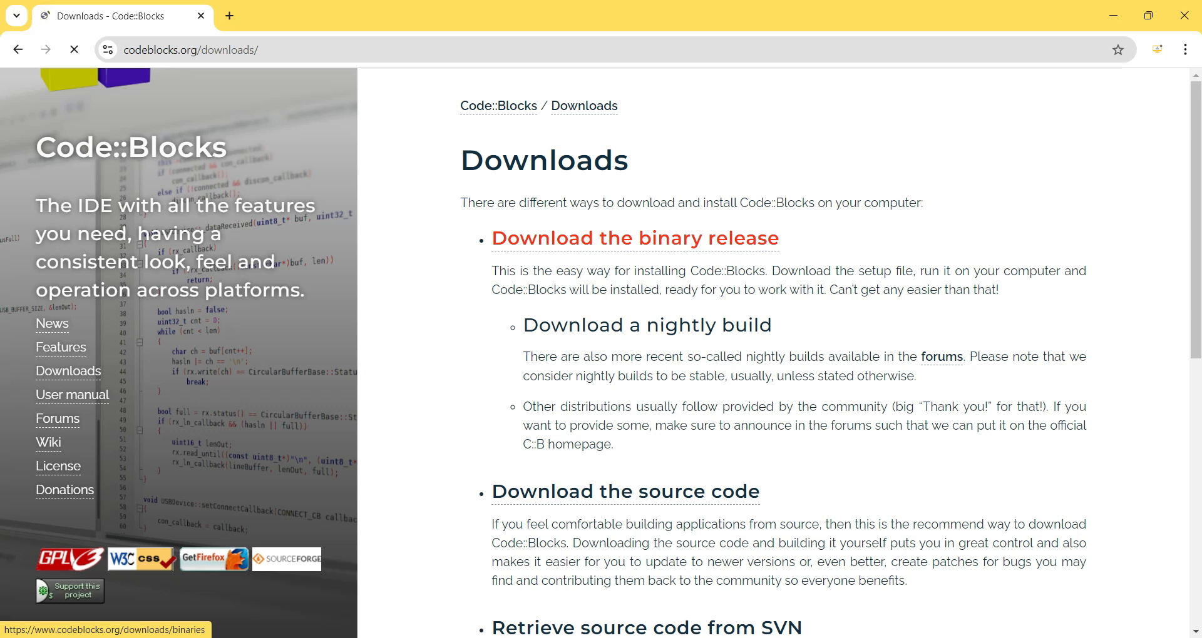
scroll(773, 354, down, 1)
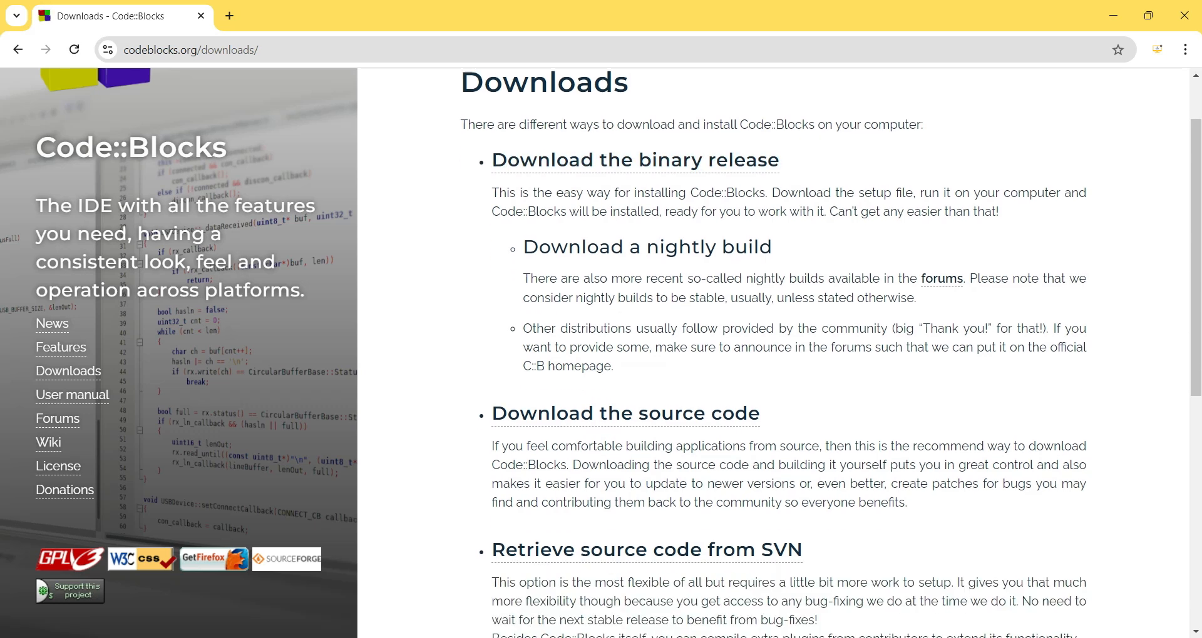
scroll(773, 354, up, 1)
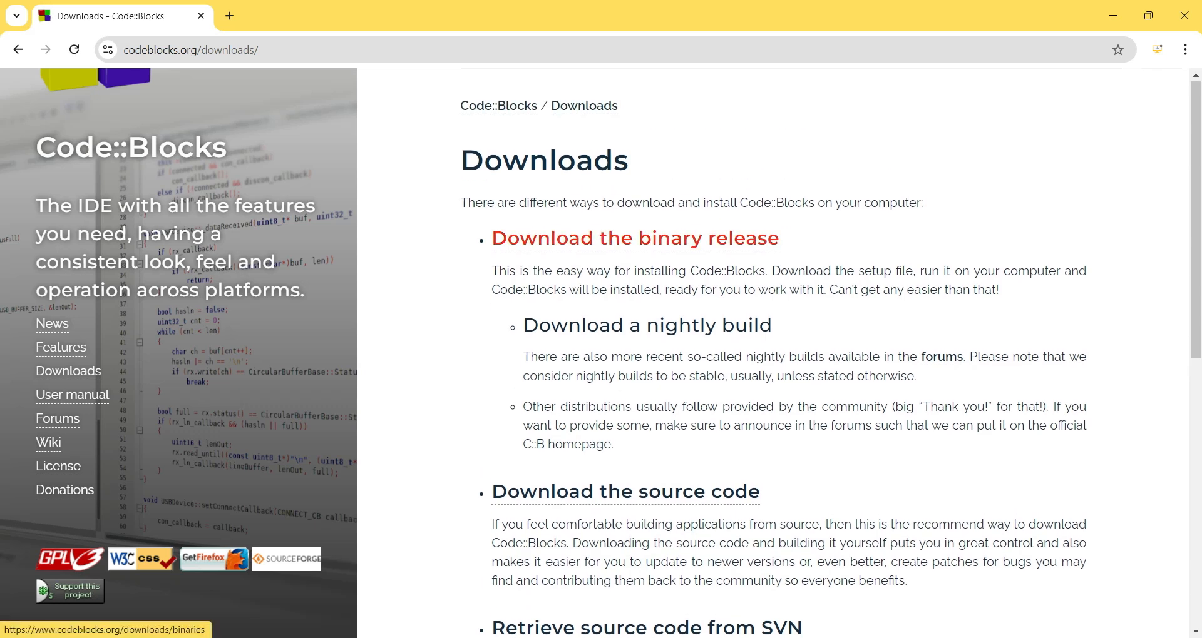
click(636, 238)
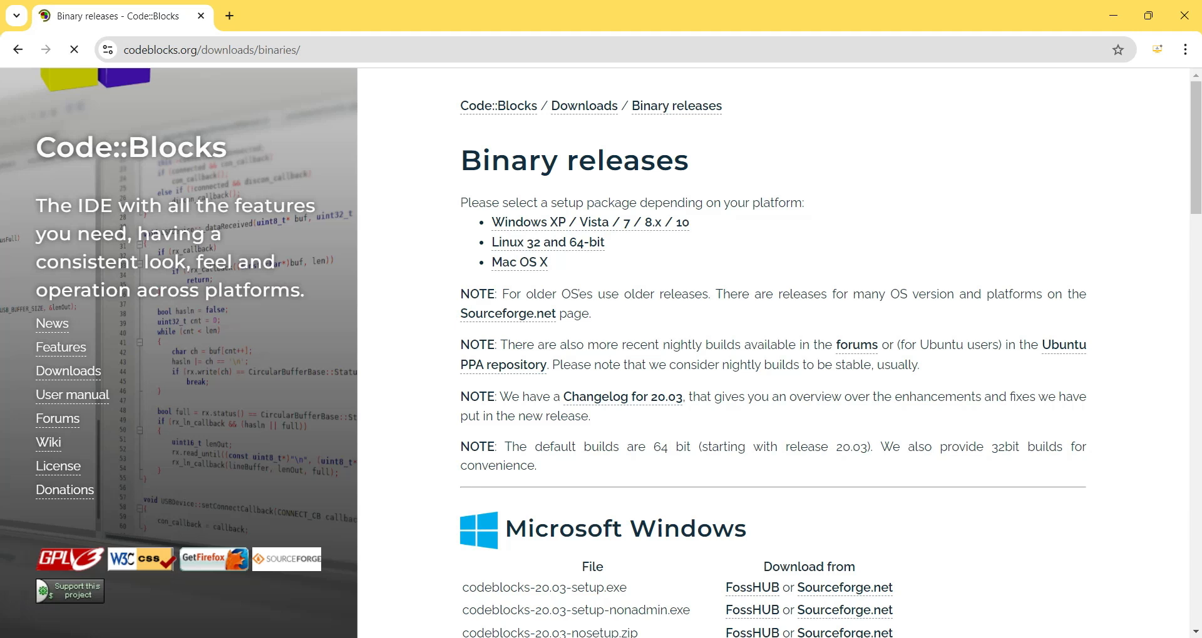
Step: Download codeblocks-20.03mingw-setup.exe from FossHUB, choosing the Windows 64 bit version including the compiler
scroll(773, 354, down, 3)
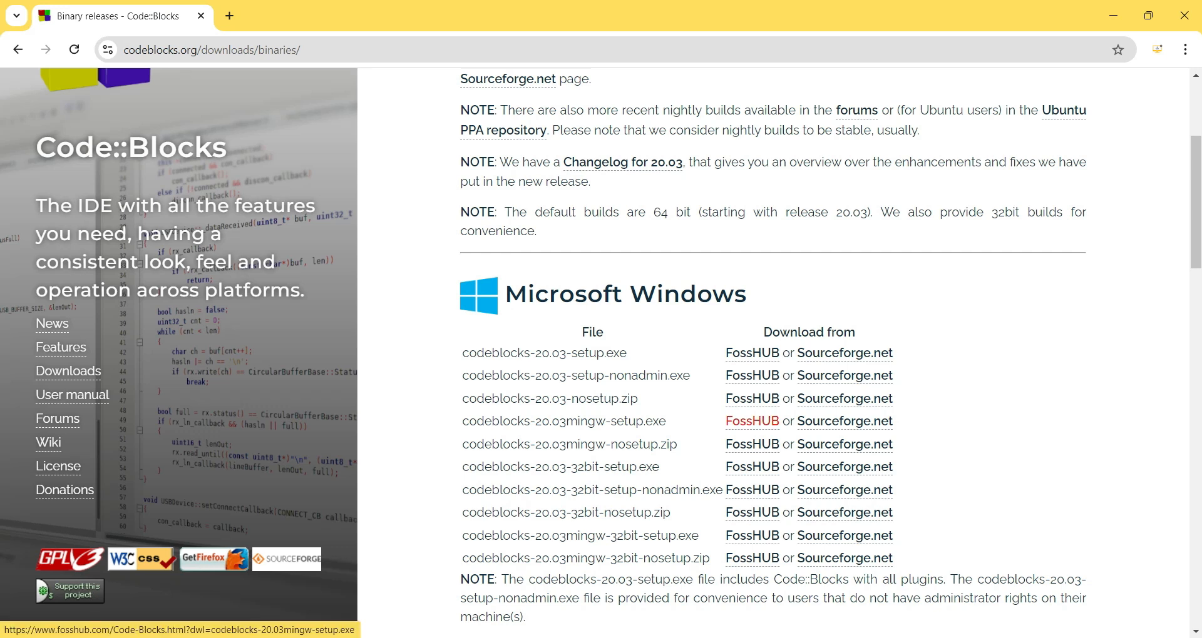
click(752, 420)
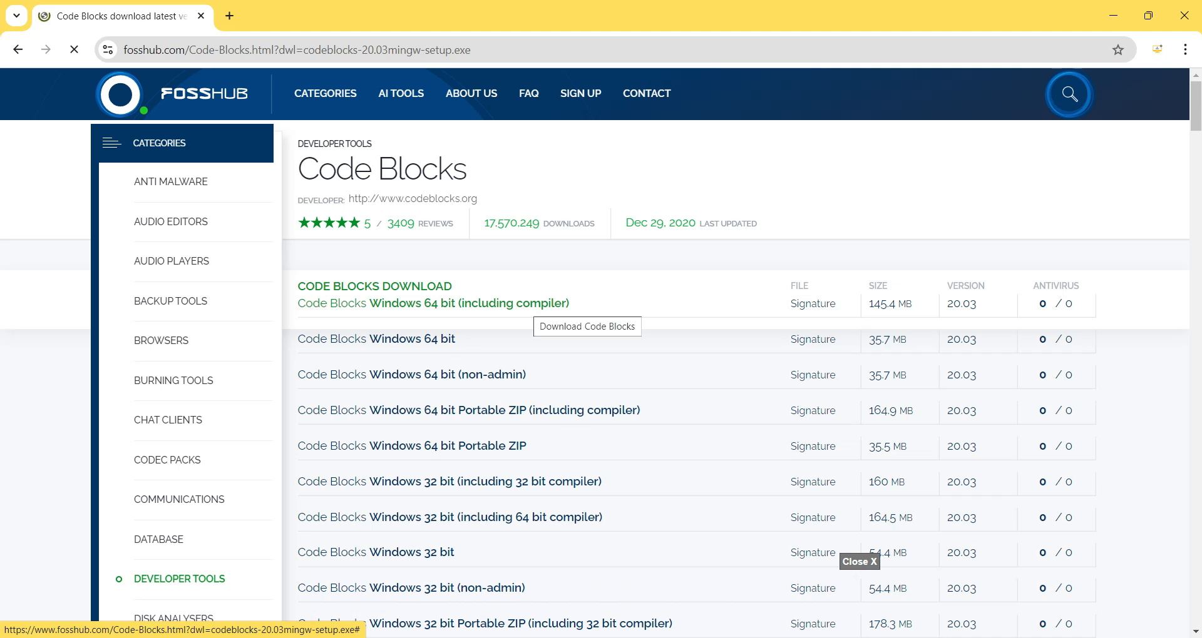
click(538, 302)
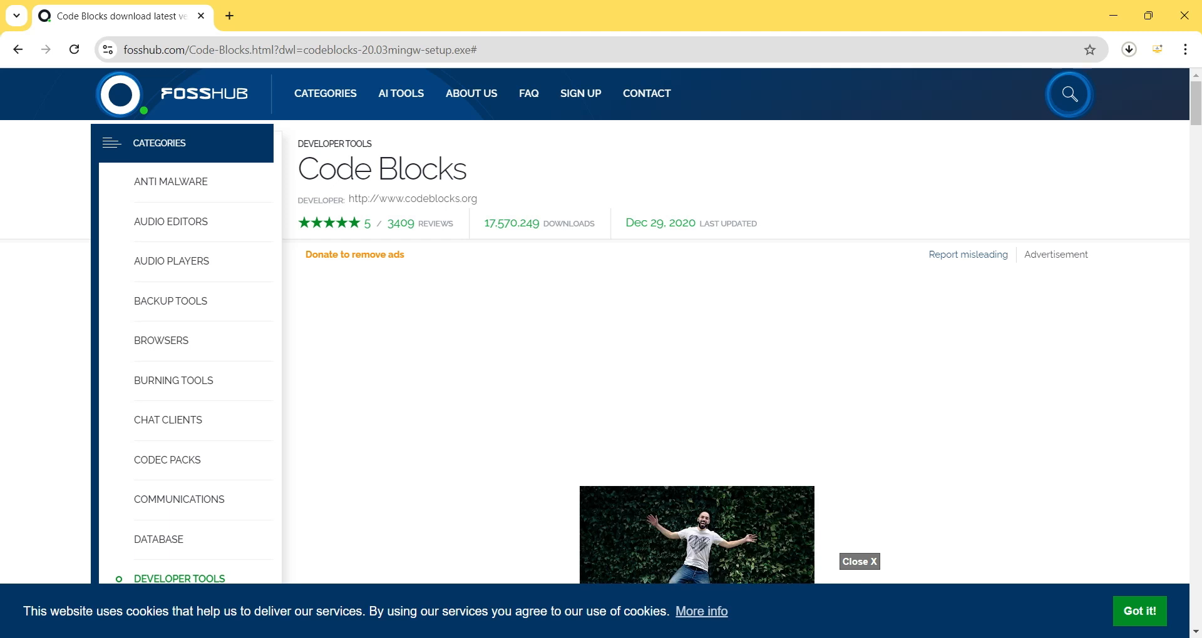
Step: Check the setup file in the browser's download history and minimize the browser
click(1185, 50)
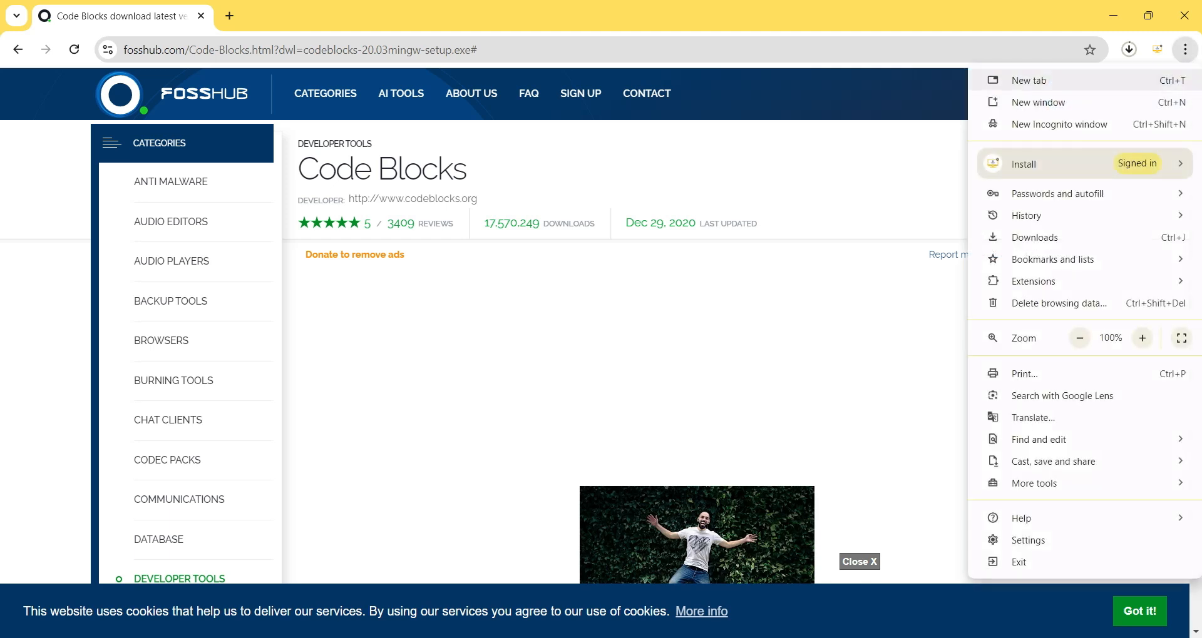
click(1034, 237)
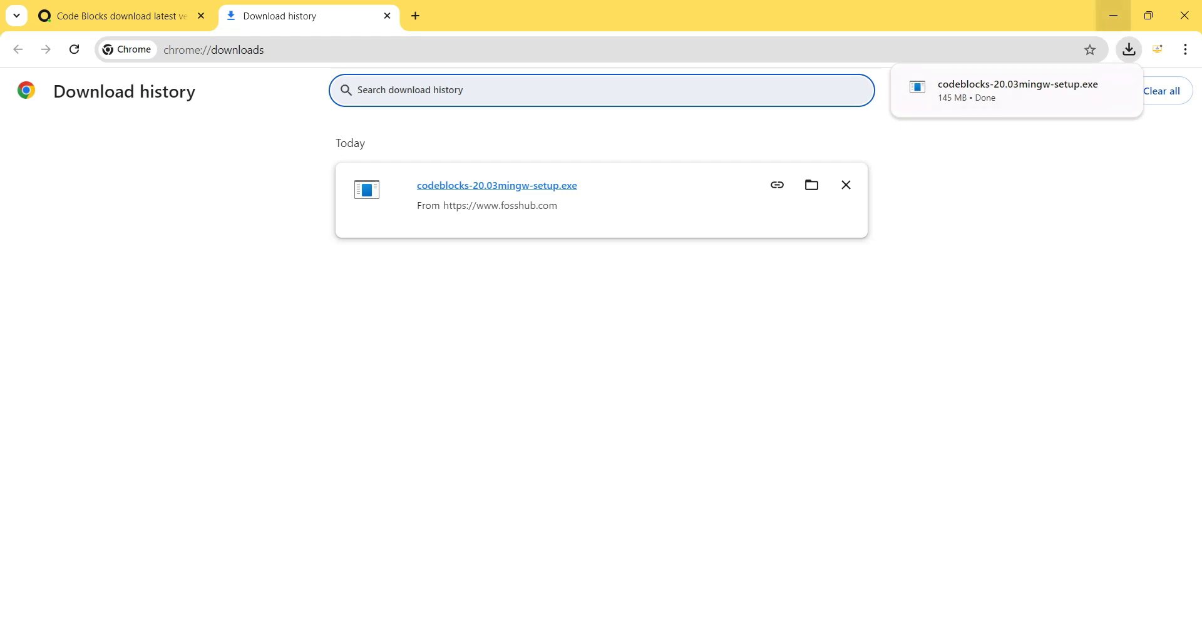
click(1112, 15)
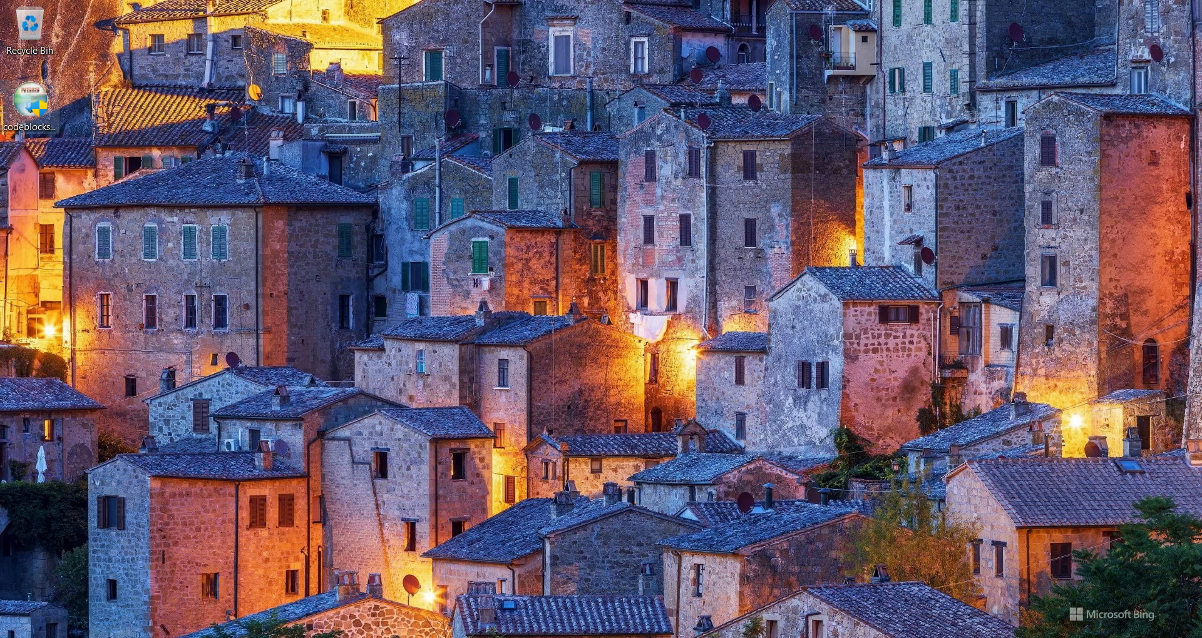
Step: Run the setup file from the desktop, accept the license, and install all components to C:\Program Files\CodeBlocks
click(30, 103)
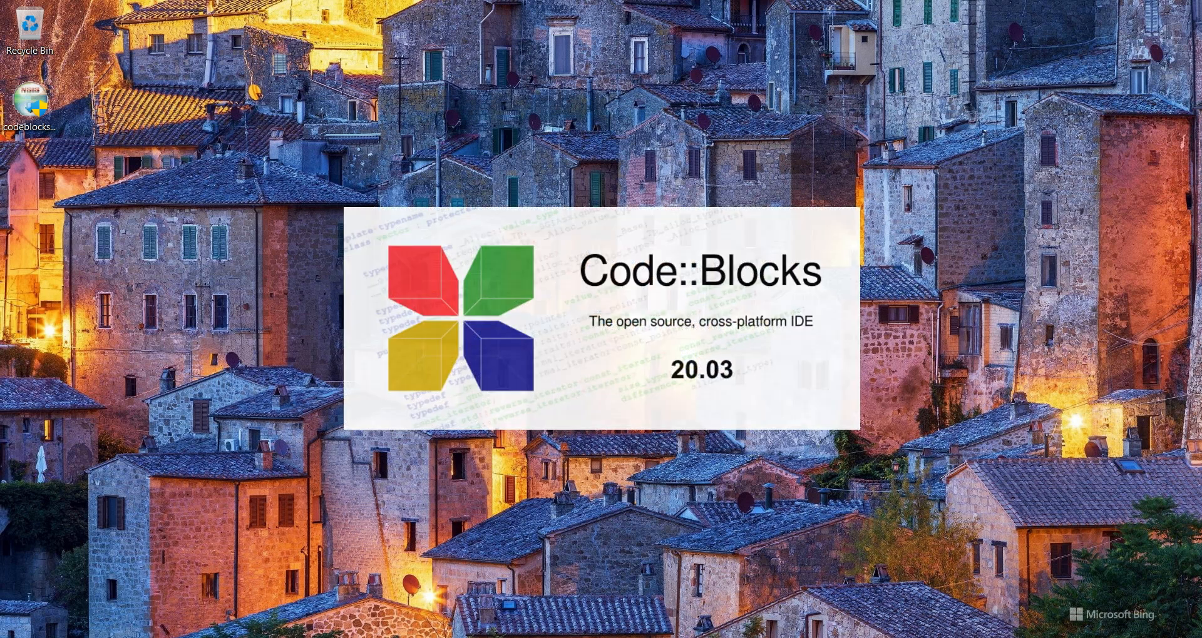
key(Return)
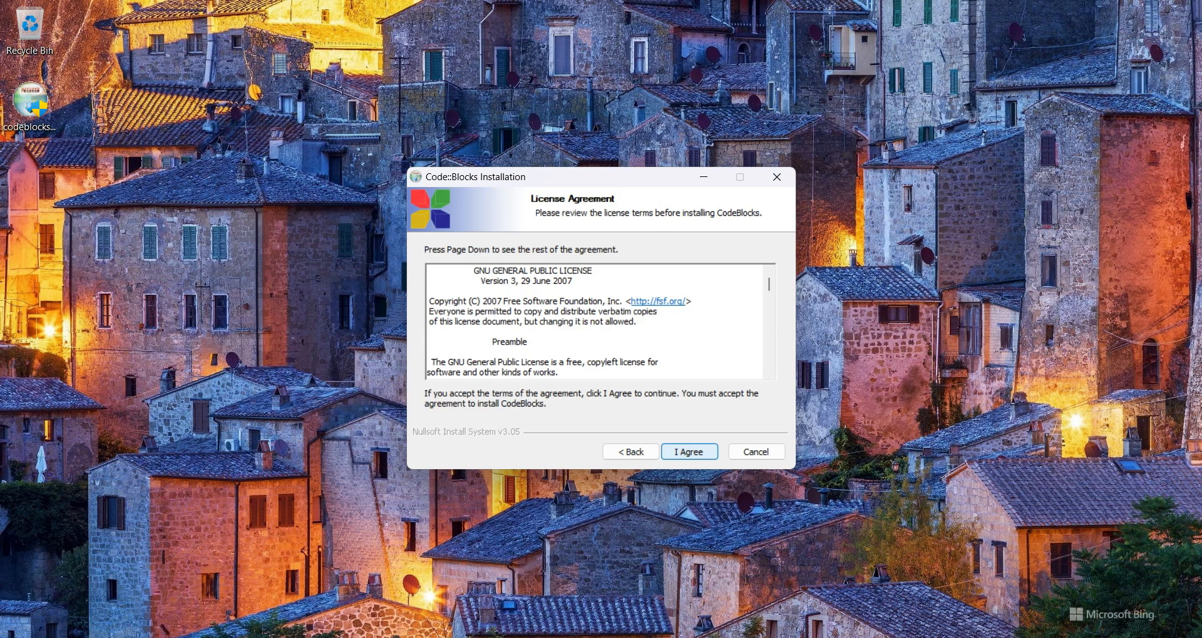
key(Return)
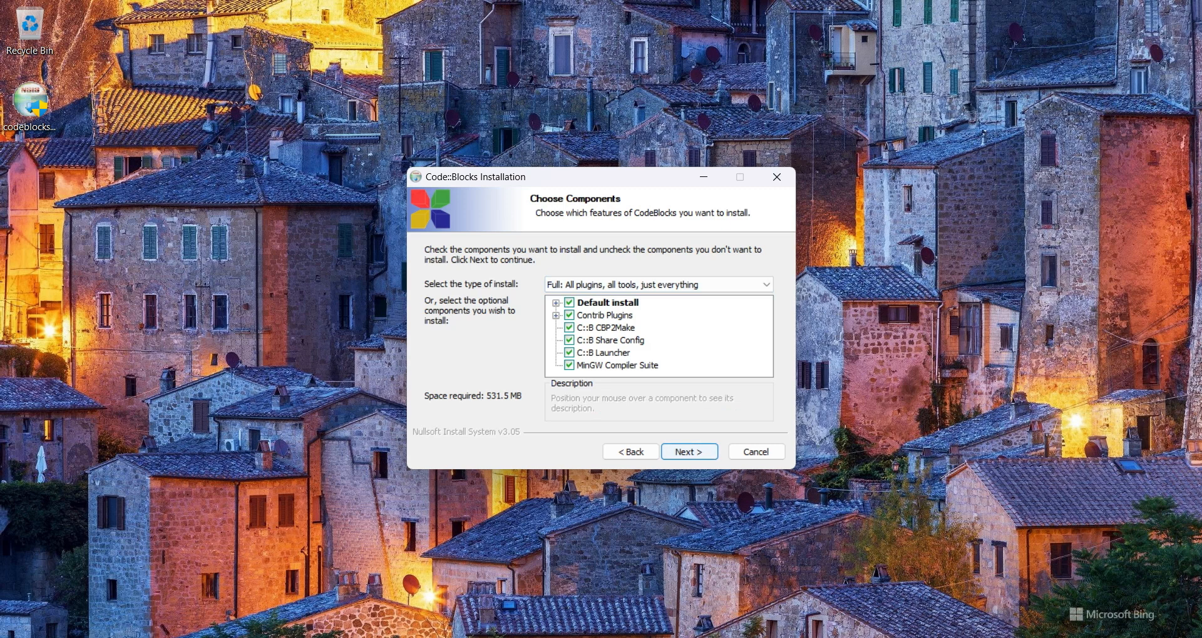
key(Return)
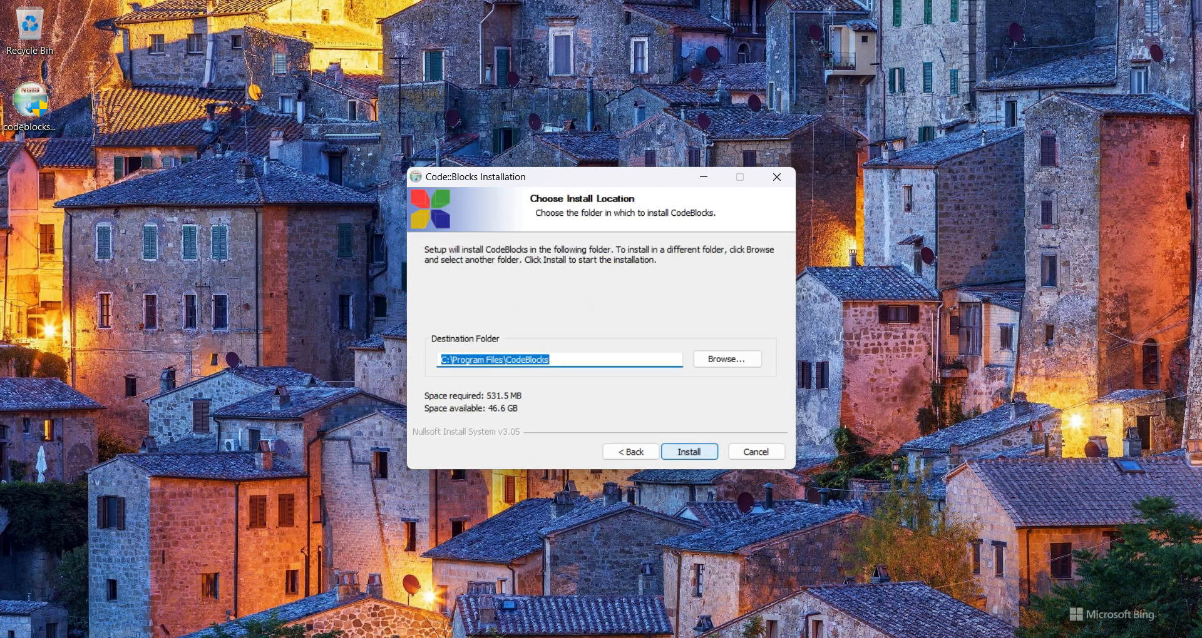
key(Return)
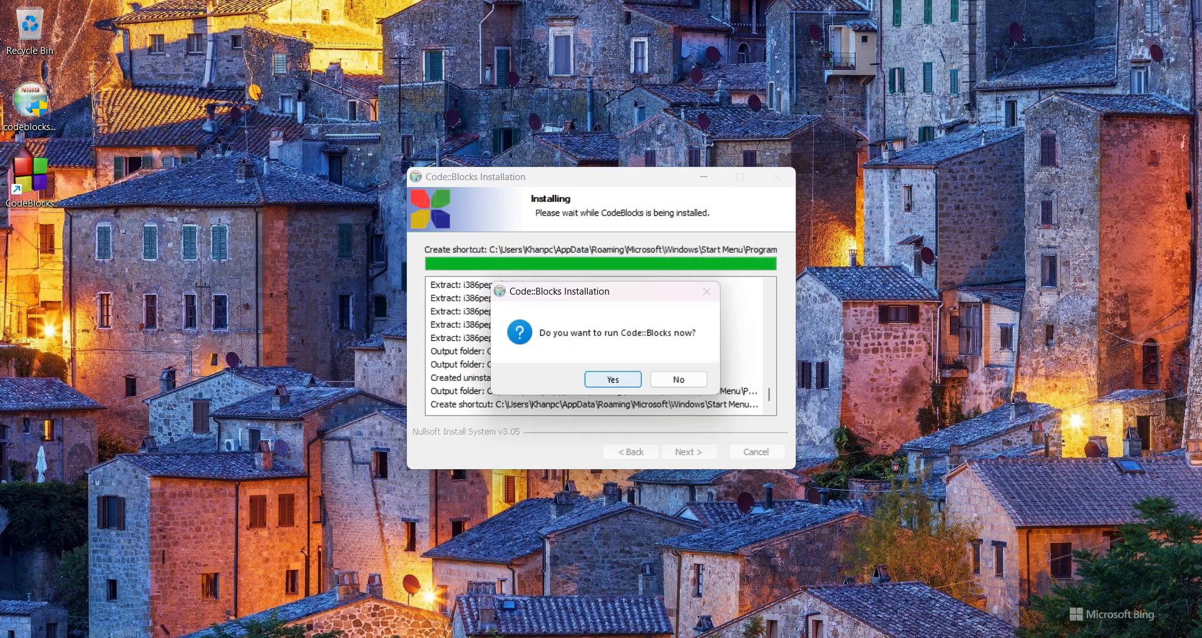
Step: Launch Code::Blocks from the installer, review the compiler auto-detection list, and accept GNU GCC Compiler as the default
key(Return)
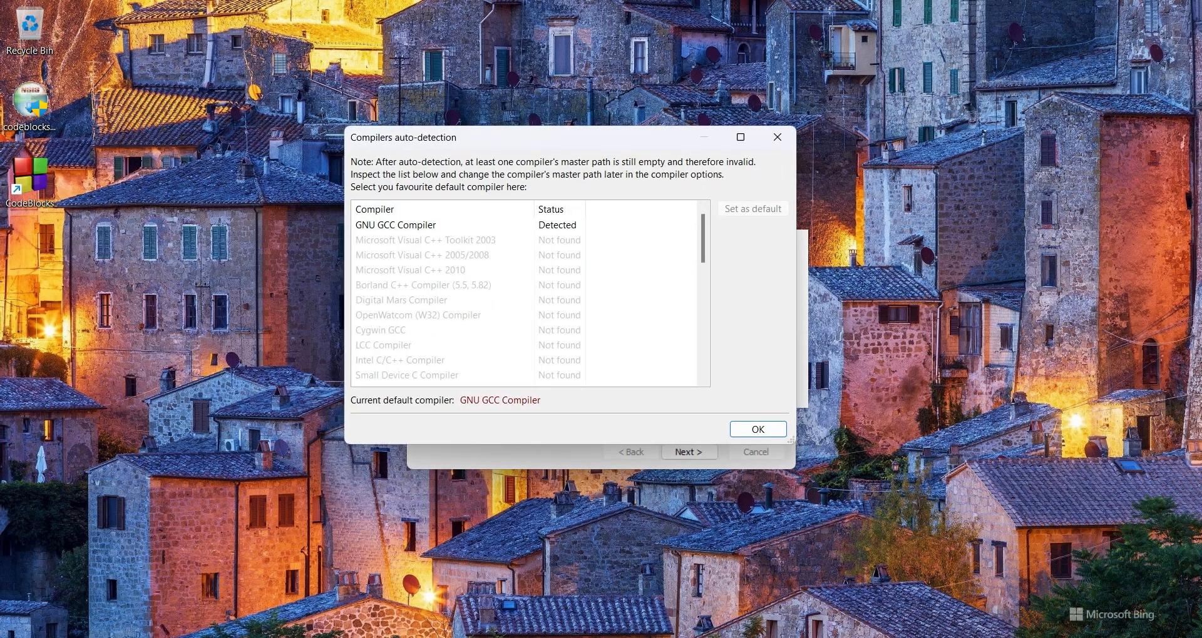
scroll(526, 295, down, 10)
scroll(526, 295, up, 10)
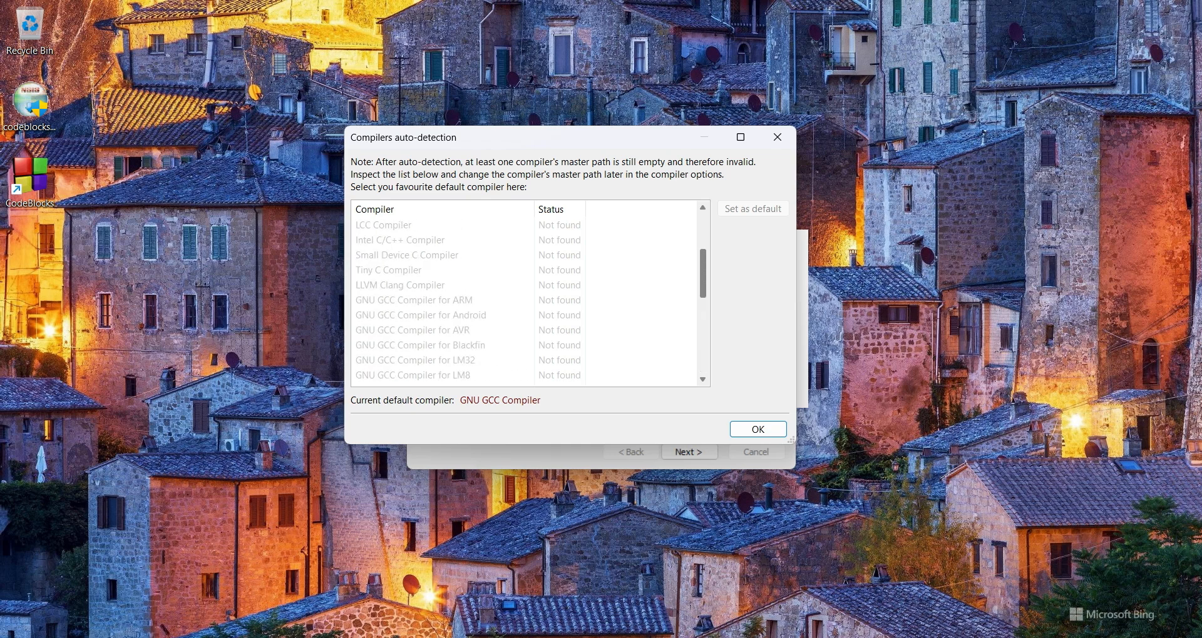
scroll(525, 295, down, 8)
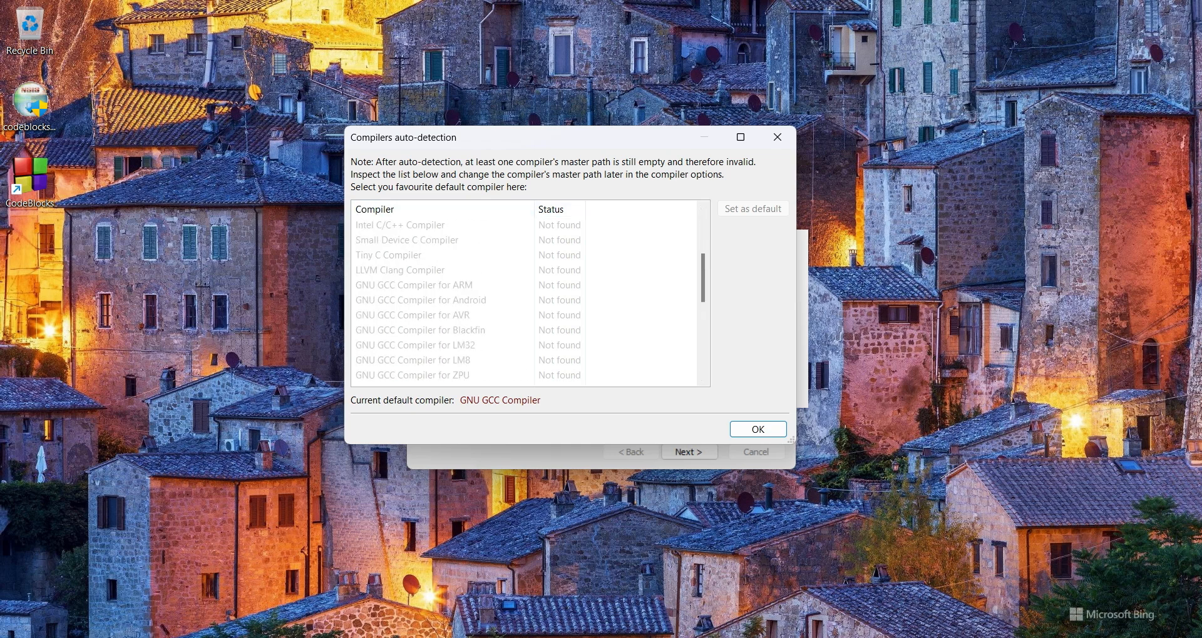
scroll(525, 295, up, 4)
scroll(525, 295, up, 3)
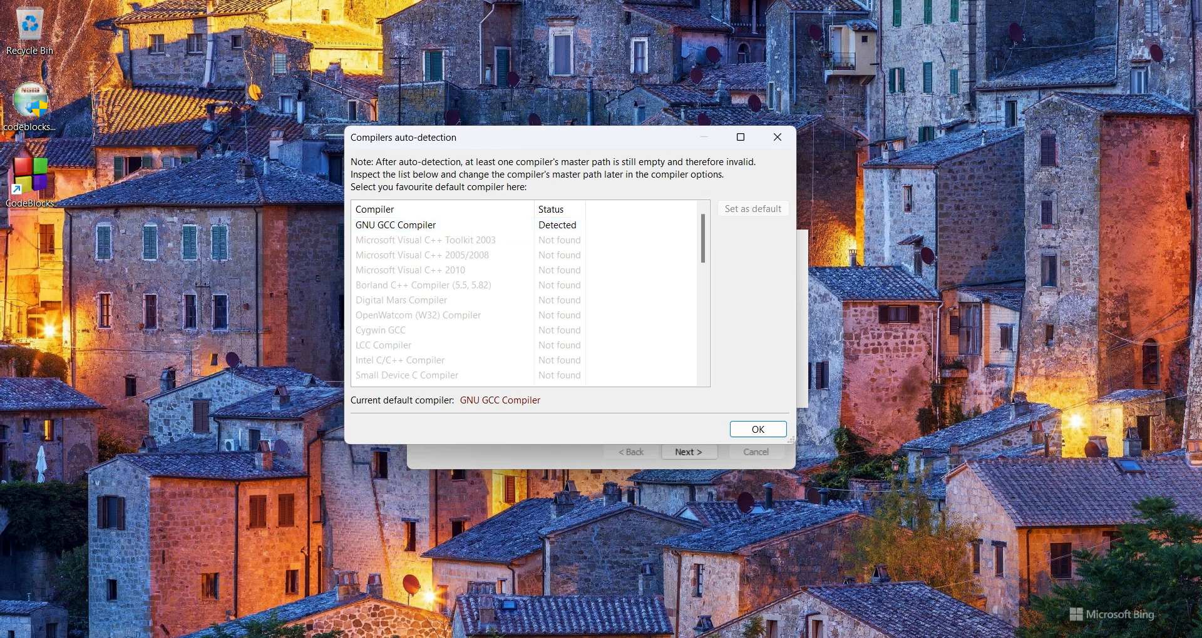
key(Return)
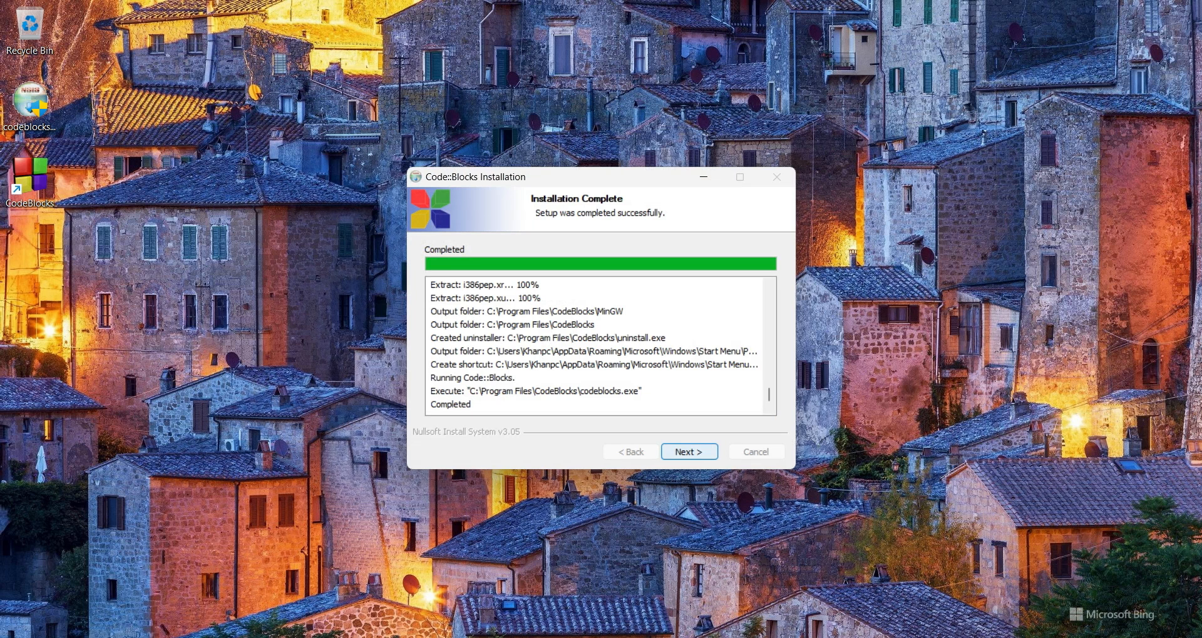
Step: Complete the setup wizard and leave the C/C++ file associations as they are
key(Return)
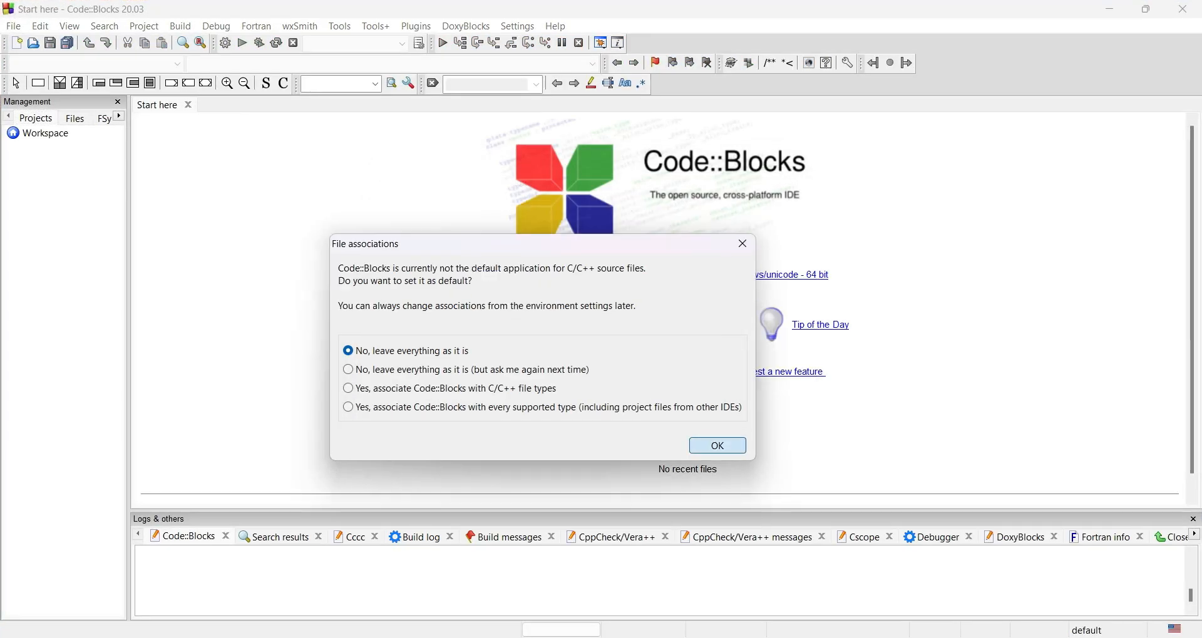
key(Return)
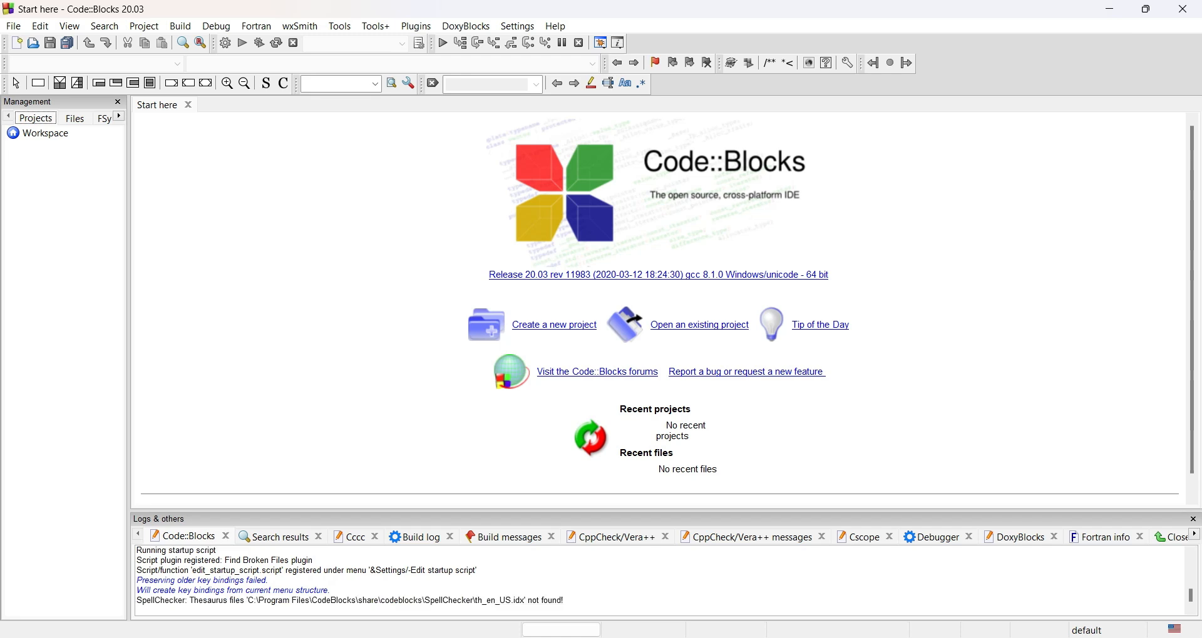
Step: Create an empty file with a blank first line and save it as main.c on the Desktop
click(16, 43)
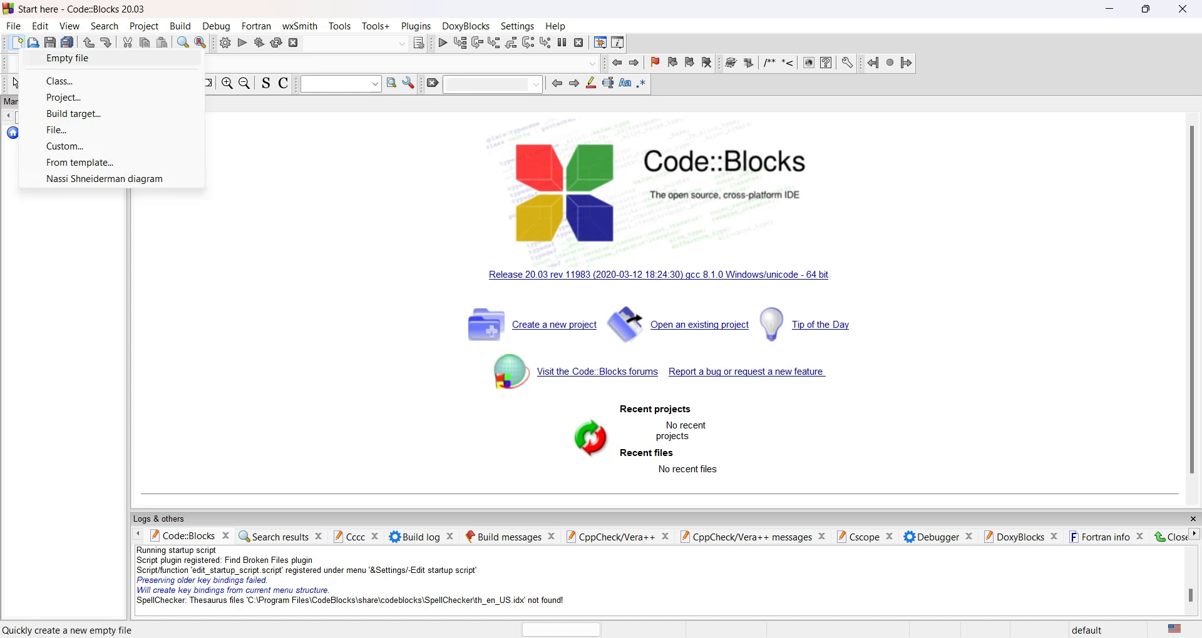
key(Return)
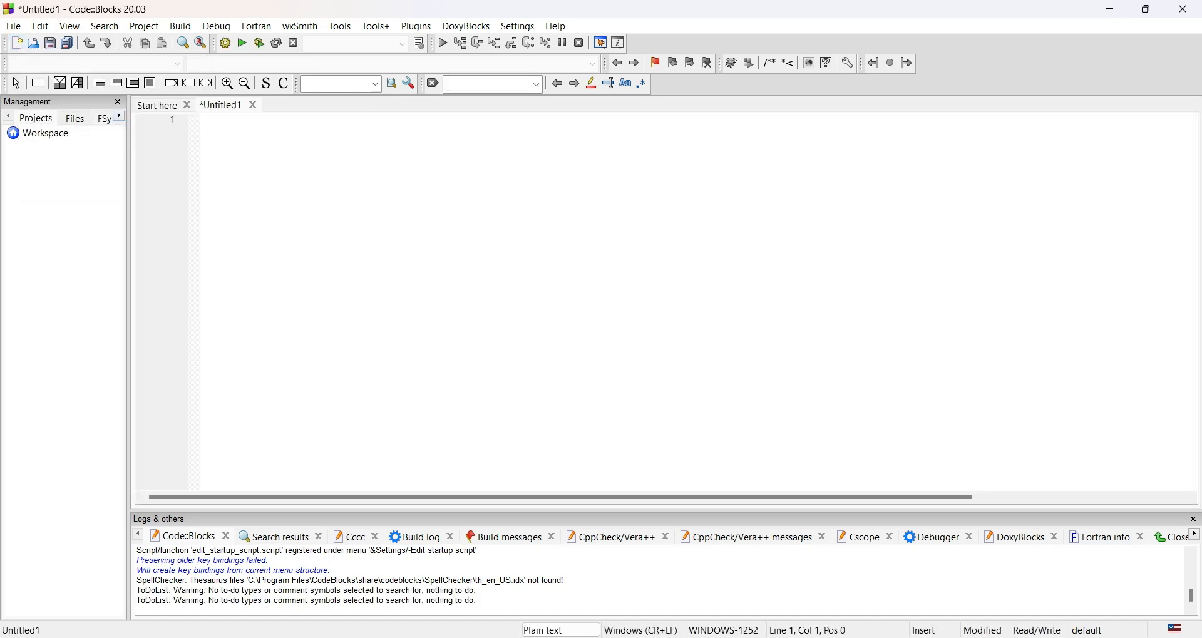
key(Return)
key(ctrl+s)
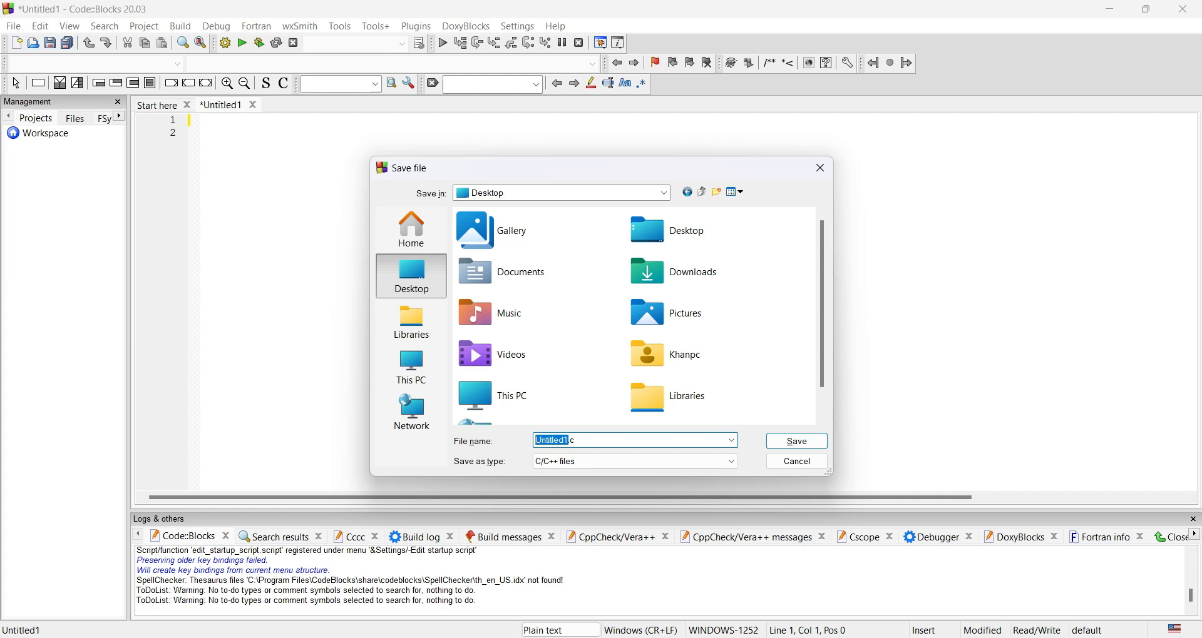
text(main)
key(Return)
Step: Add the line #include<stdio.h> on line 2 of main.c, followed by a blank line
text(#)
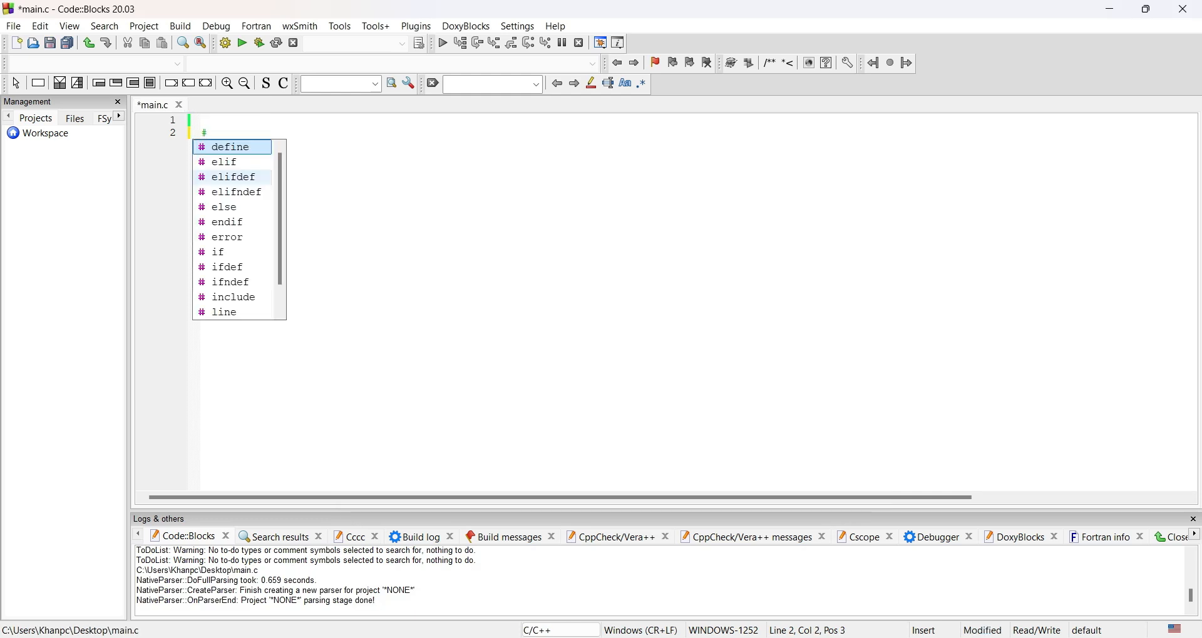
text(inc)
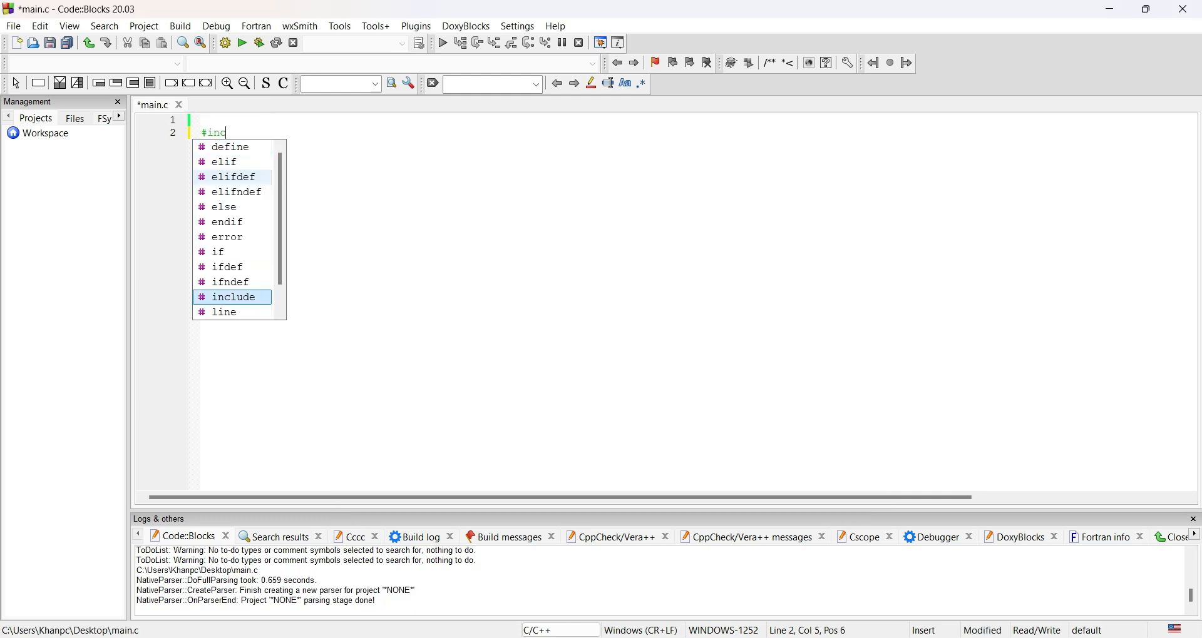
key(Return)
text(<)
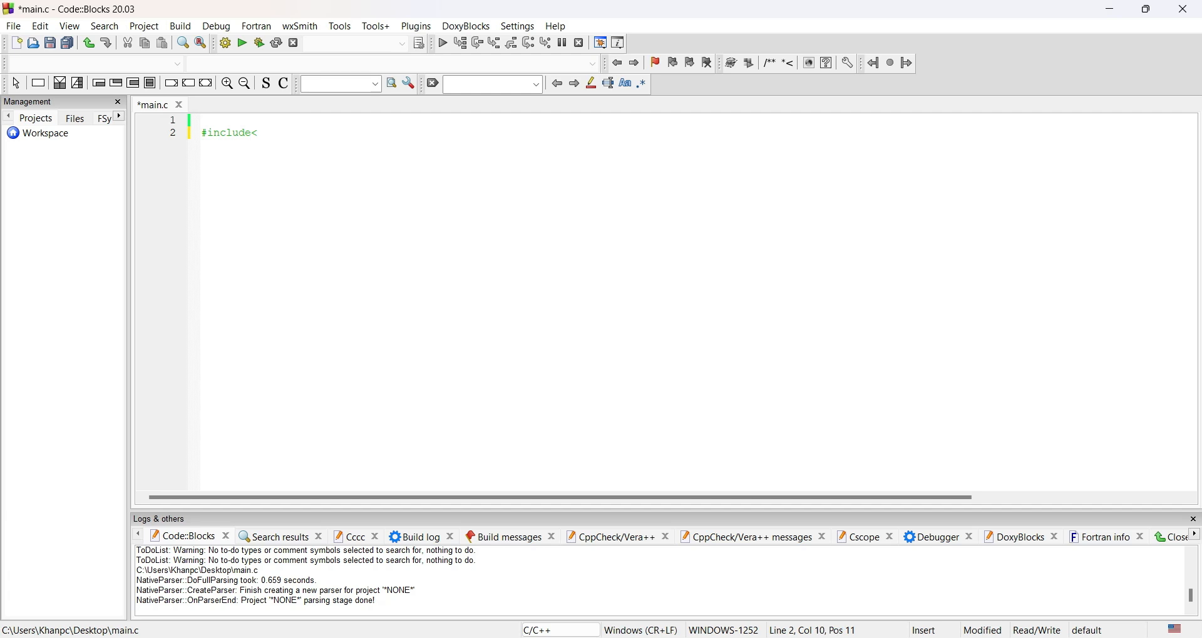
text(stdio)
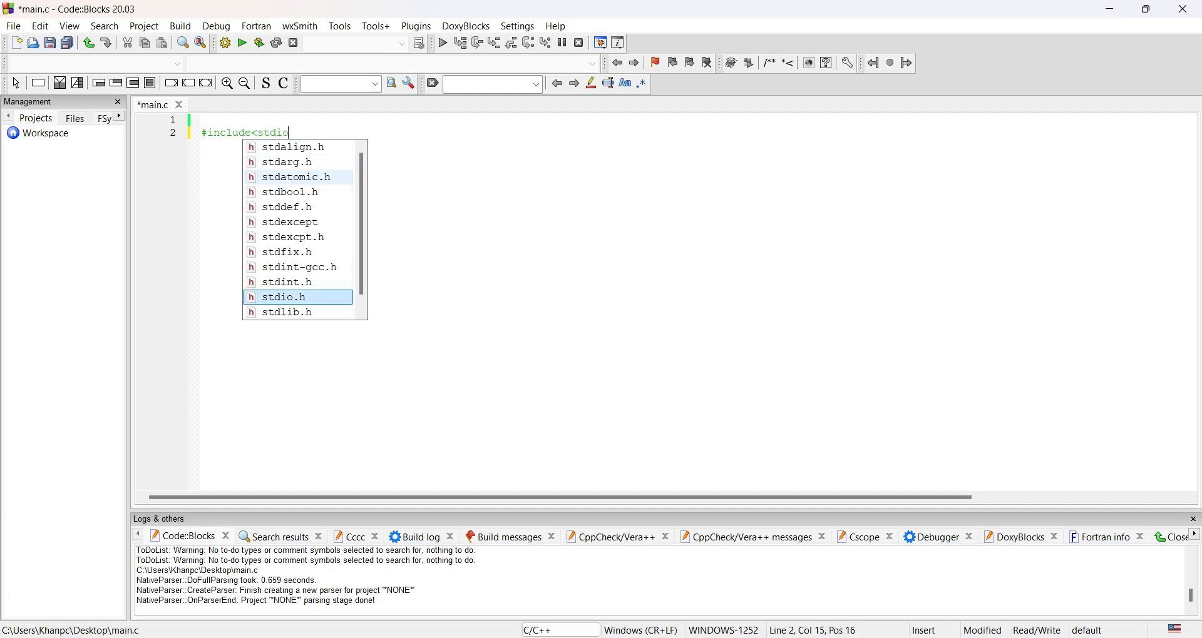
key(Return)
text(>)
key(Return)
key(Return)
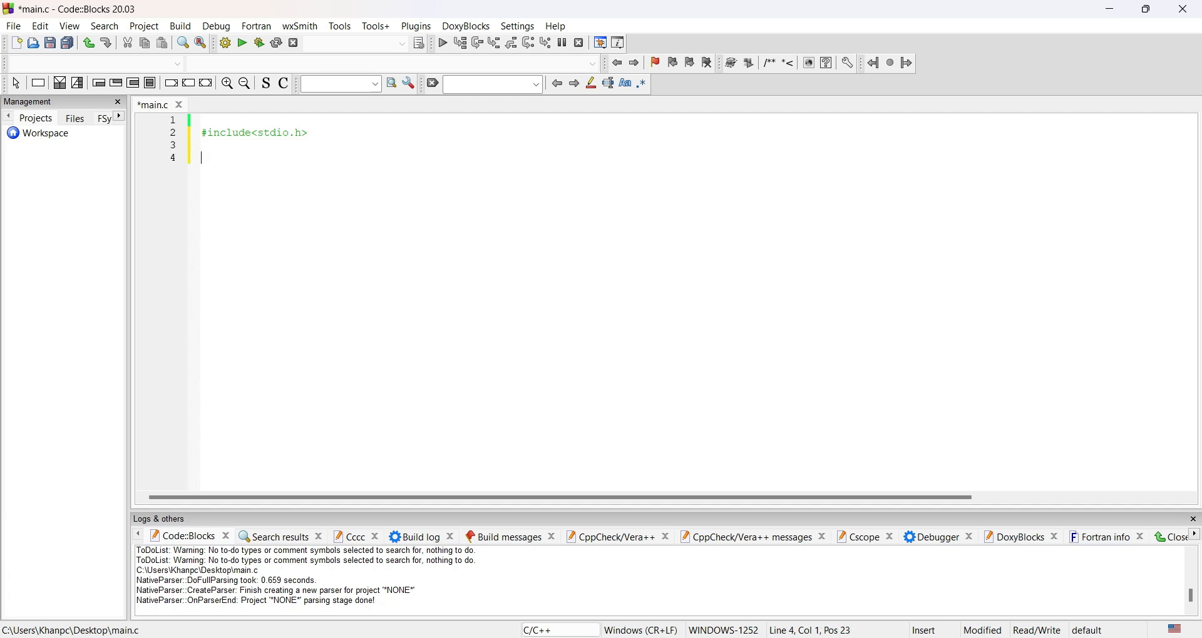
Step: Write an int main() function with opening and closing braces and blank lines in its body
text(int main)
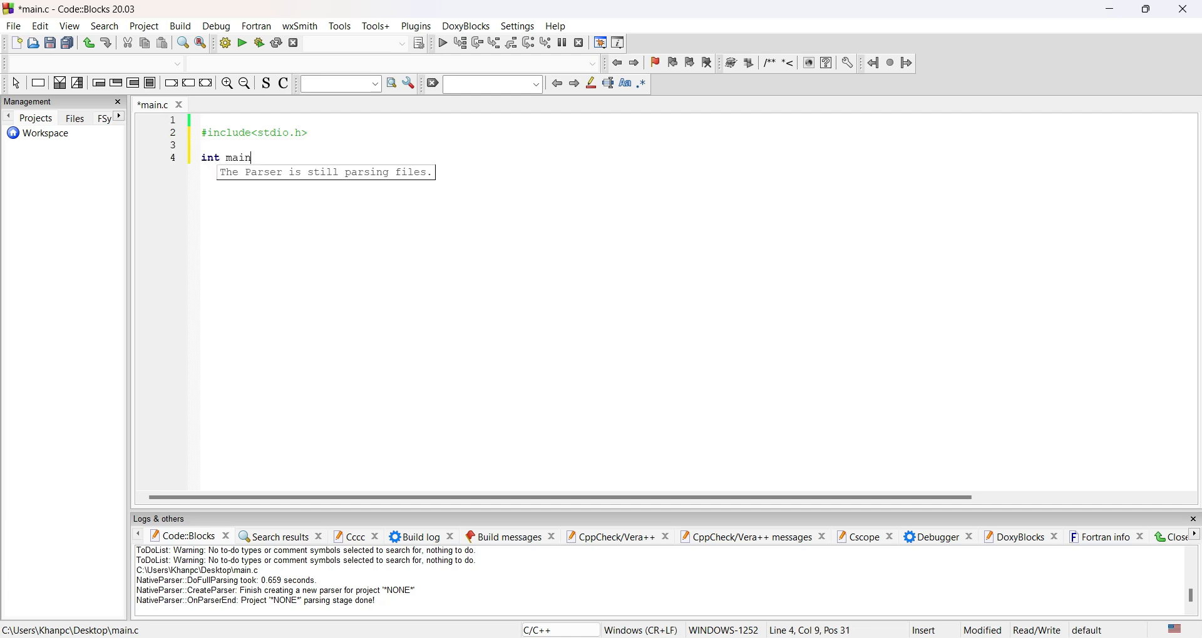
text((){)
key(Return)
key(Return)
key(Return)
key(Up)
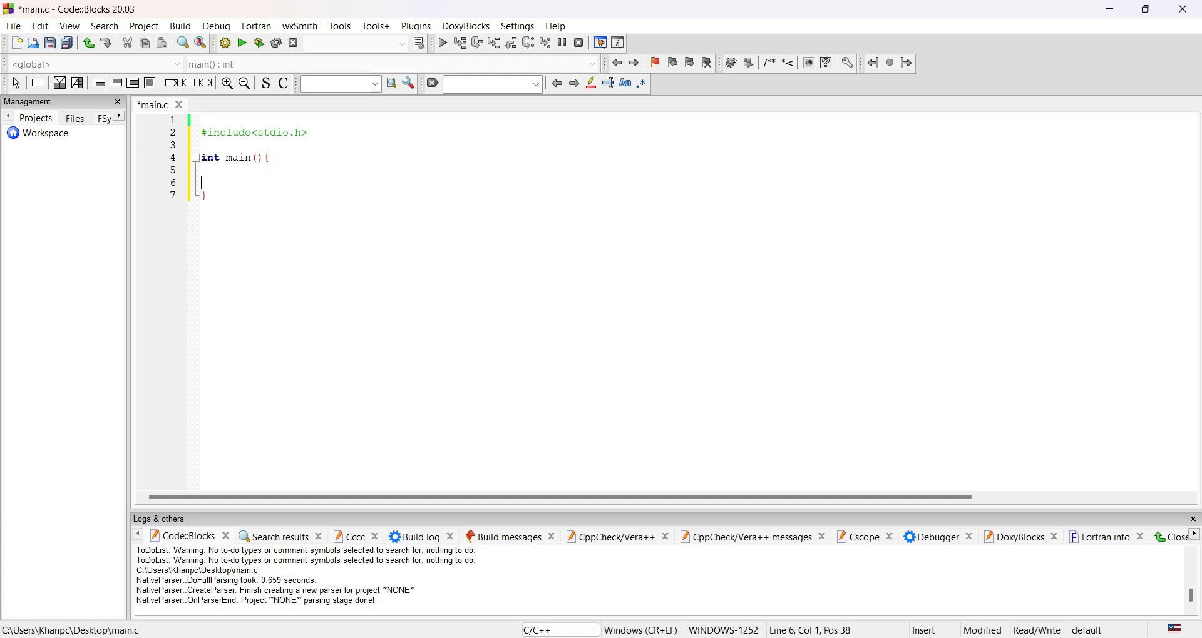
Step: Add the statement printf("Hello world!"); inside the main function
text(printf)
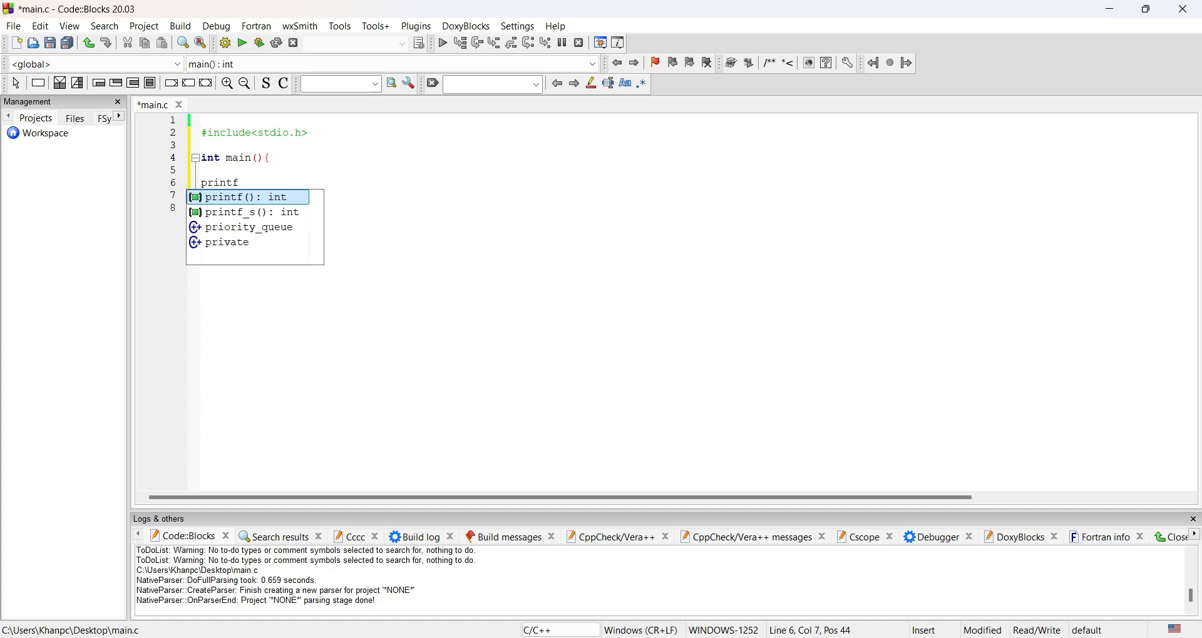
text(()
text("Hel)
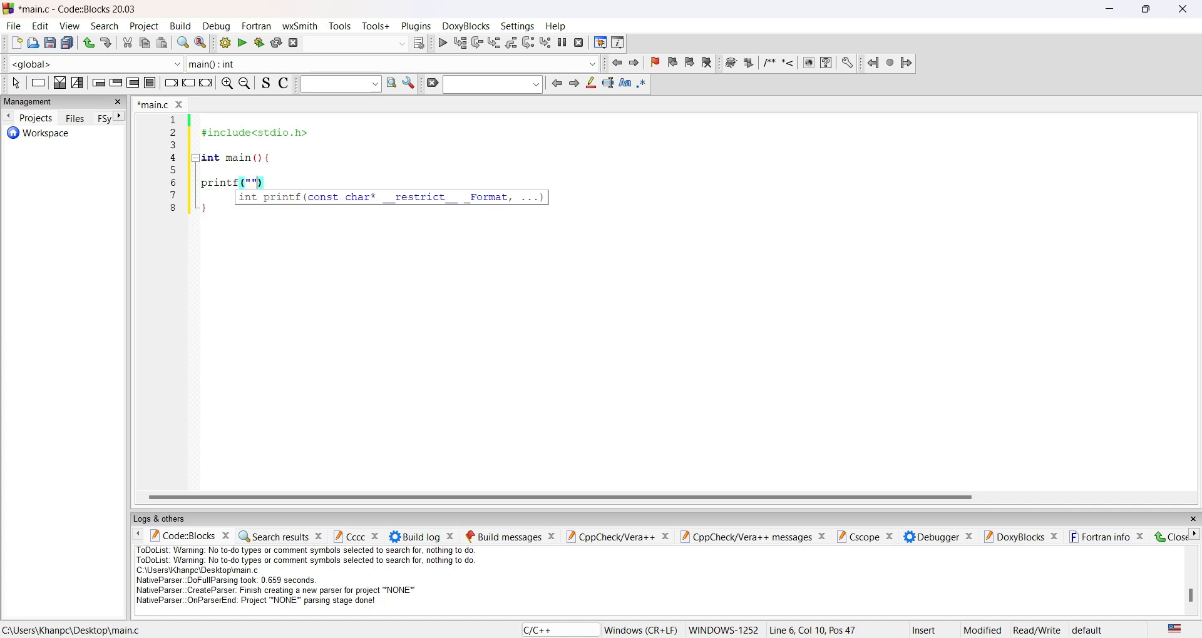
text(lo world!)
key(Right)
key(Right)
text(;)
Step: Add the statement return 0; to the main function, separated from the printf line by a blank line
key(Return)
key(Return)
text(return 0)
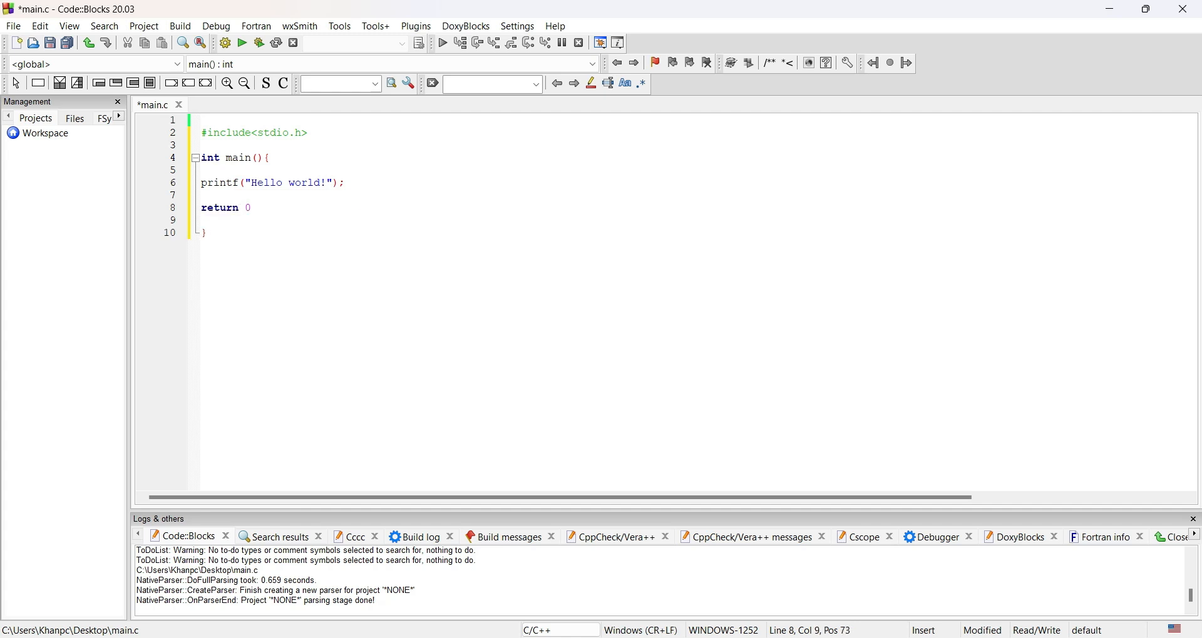
text(;)
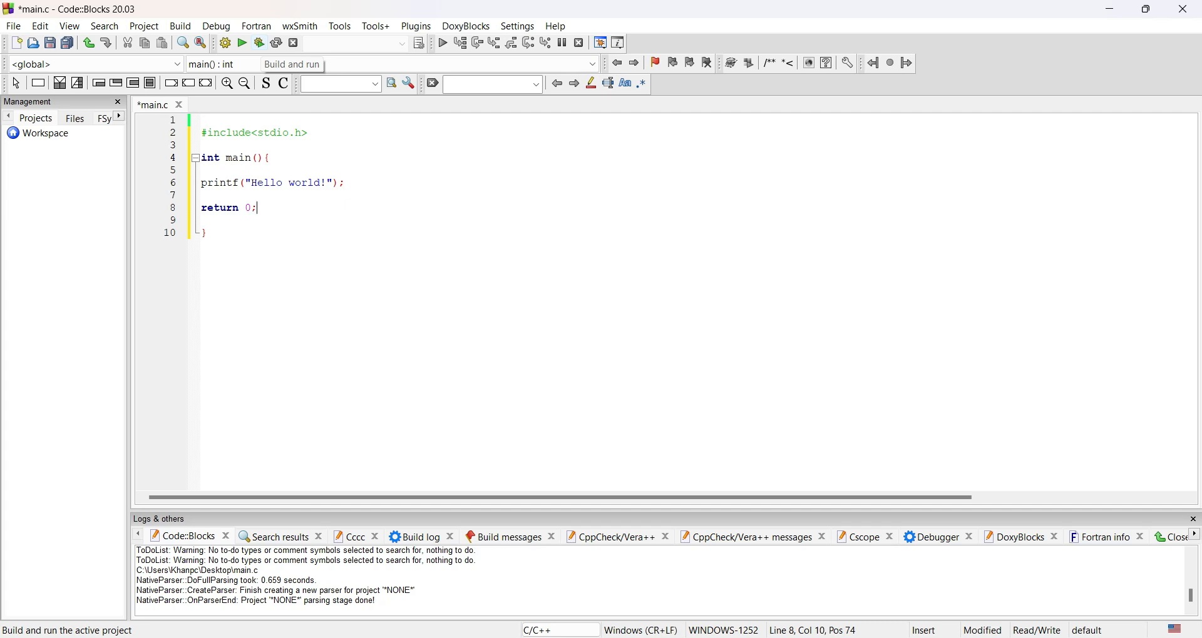
Step: Build and run main.c, highlight the program's first output line in the console, and close the console window
click(259, 43)
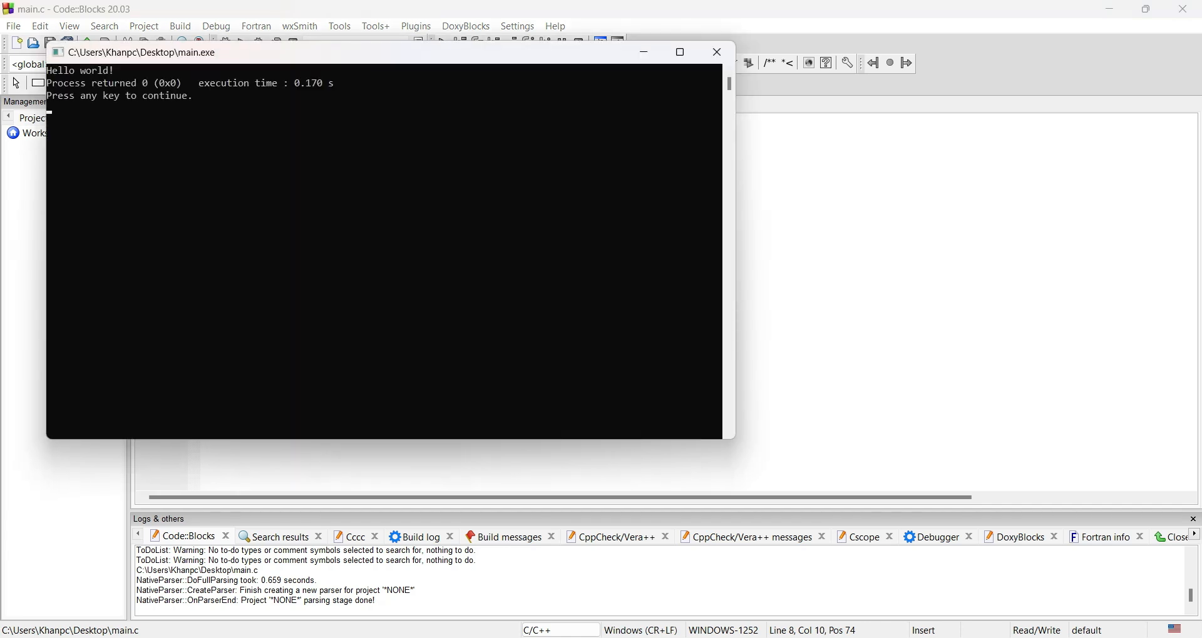
drag(48, 70, 280, 81)
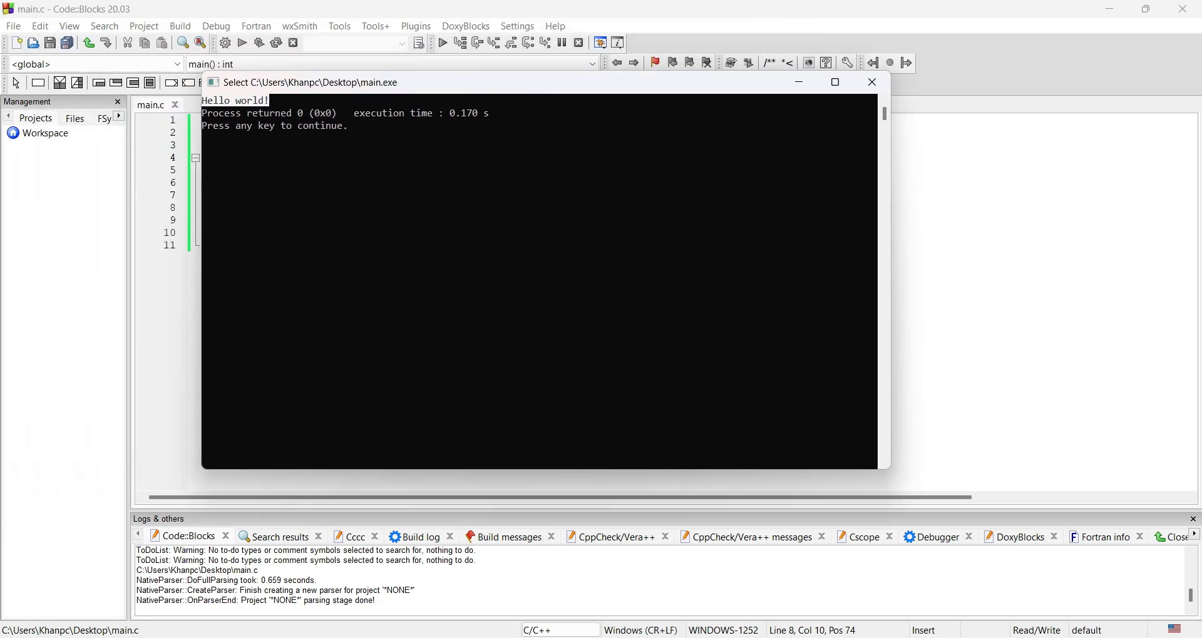
click(221, 114)
click(873, 82)
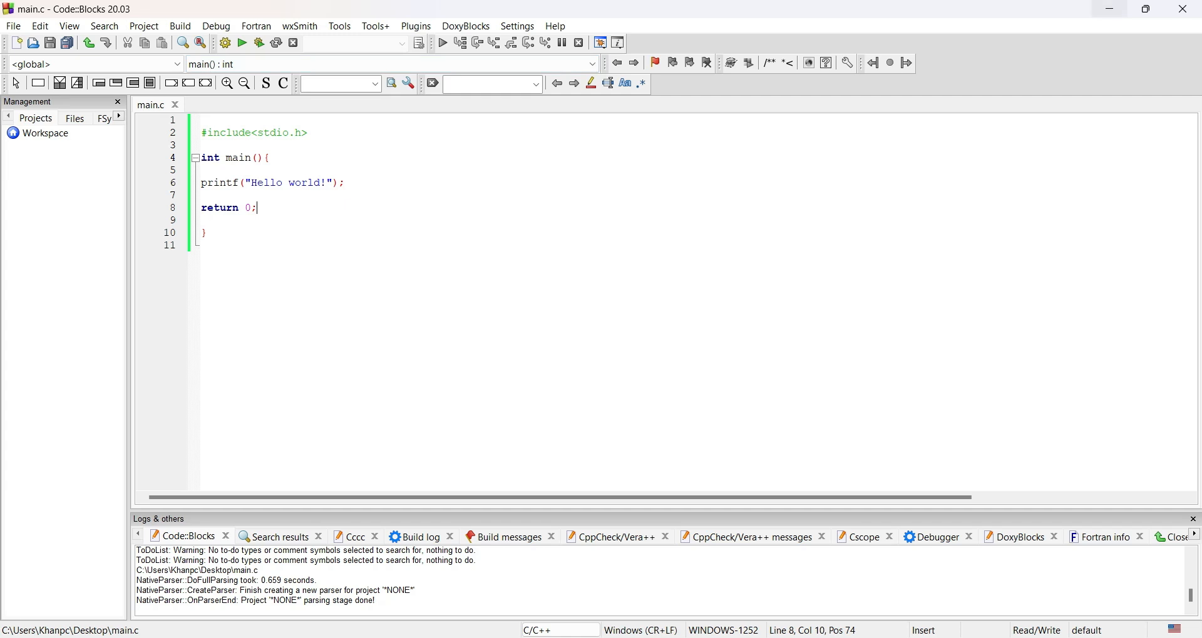
Step: Minimize the Code::Blocks window to show the desktop and refresh the desktop icons
click(1111, 9)
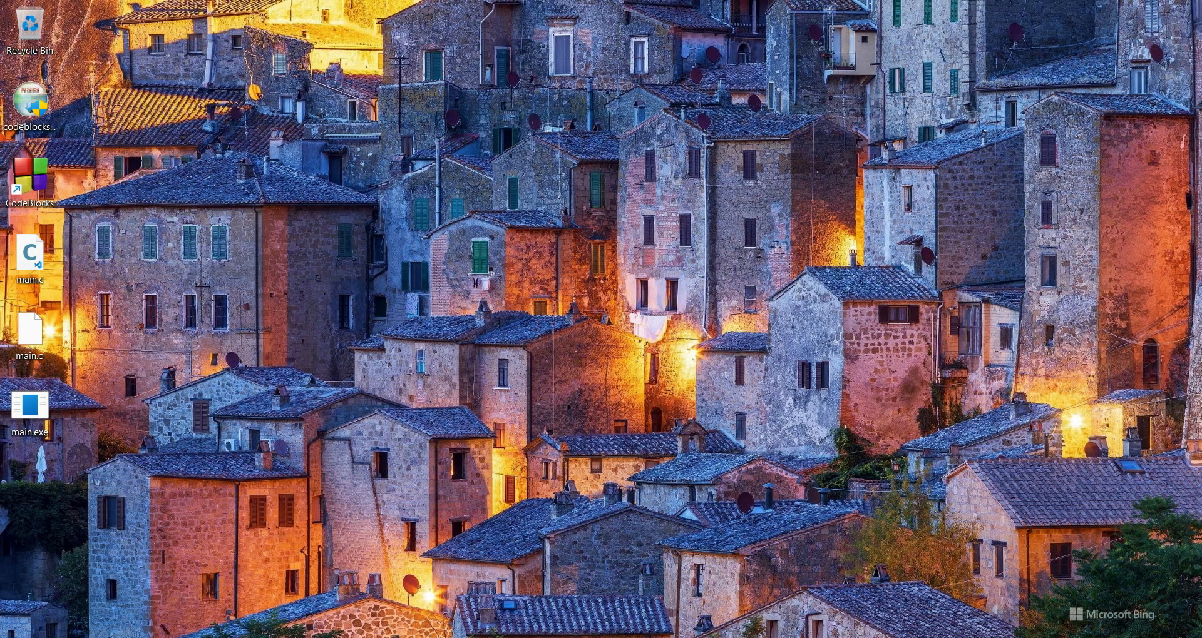
key(F5)
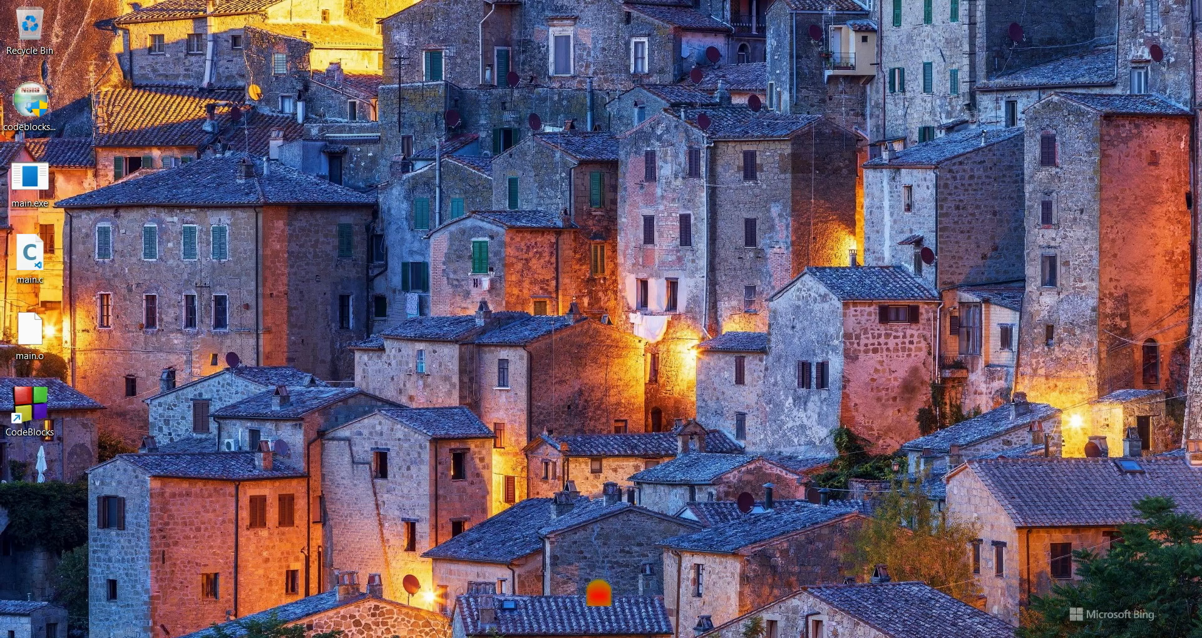